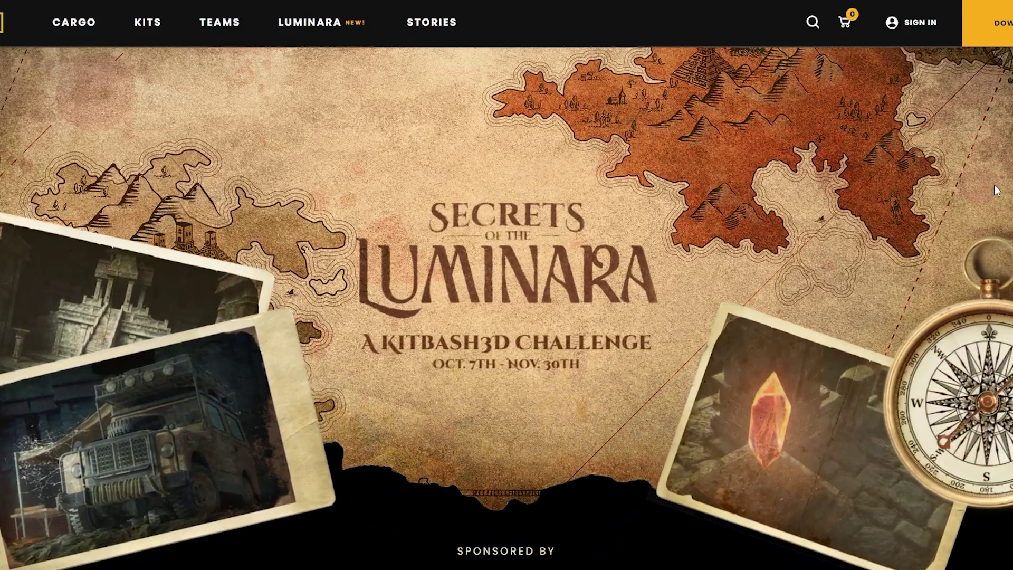
# Scroll the Luminara challenge page past the video and text to Get Your Free Kit.
pyautogui.scroll(-10, 996, 190)
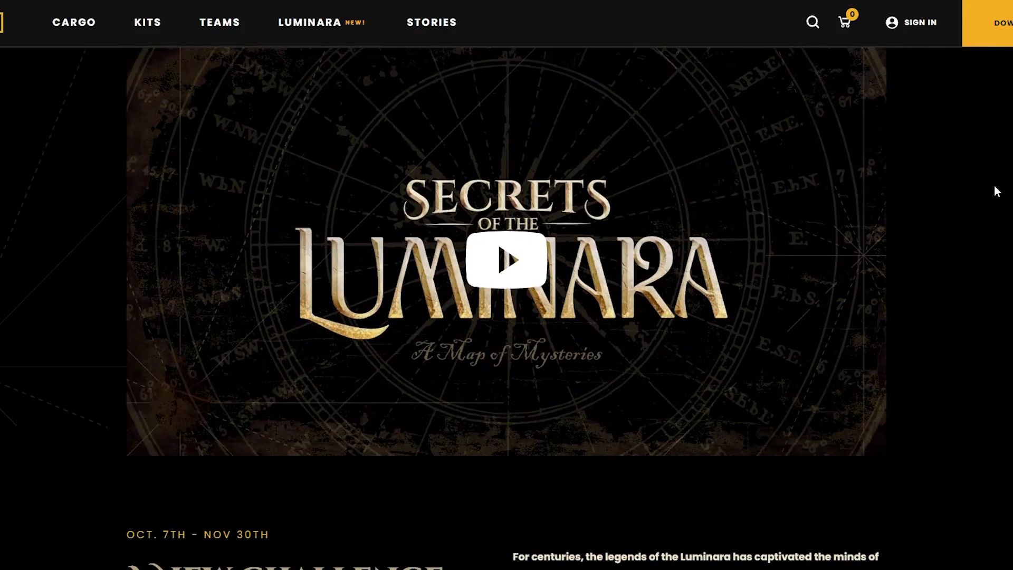
pyautogui.scroll(-12, 996, 191)
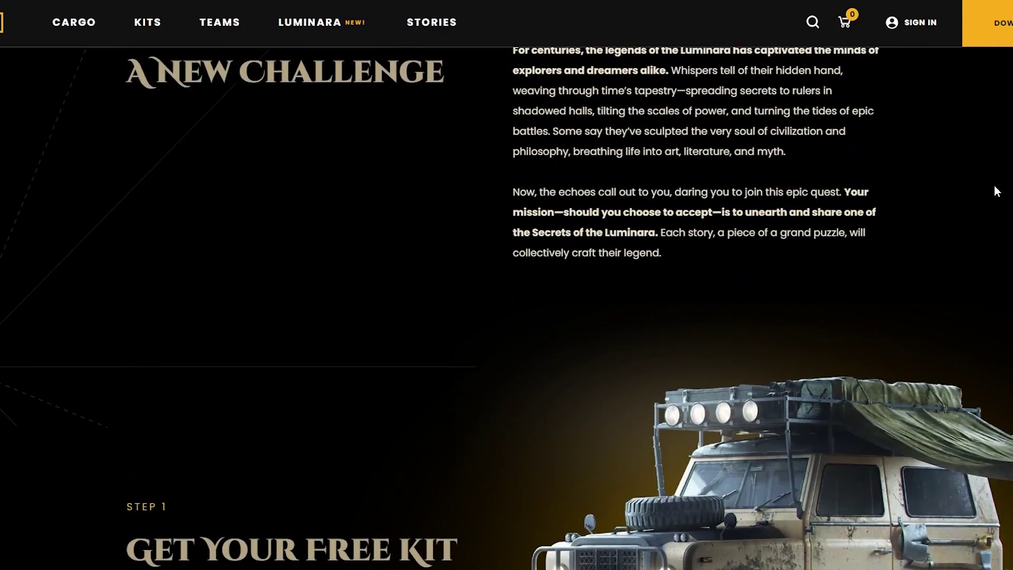
pyautogui.scroll(-2, 996, 191)
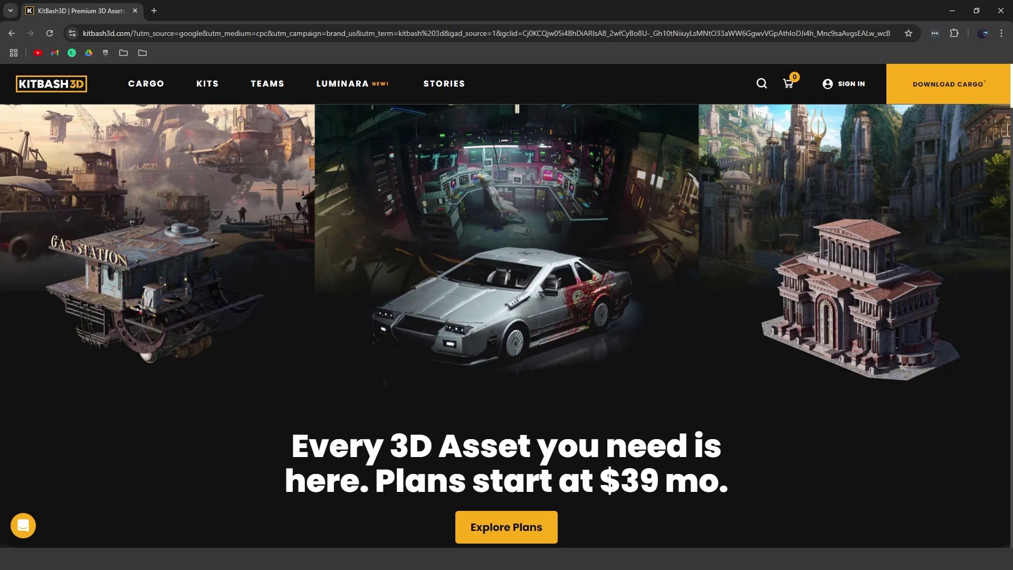
# Open the KitBash3D account login page and switch to the Sign Up tab.
pyautogui.scroll(-2, 883, 361)
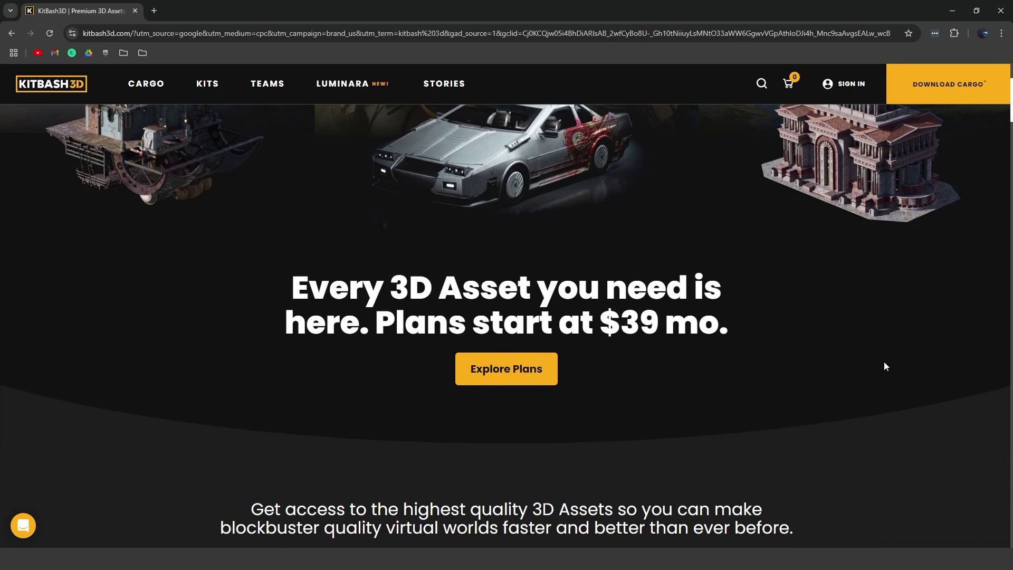
pyautogui.scroll(1, 883, 361)
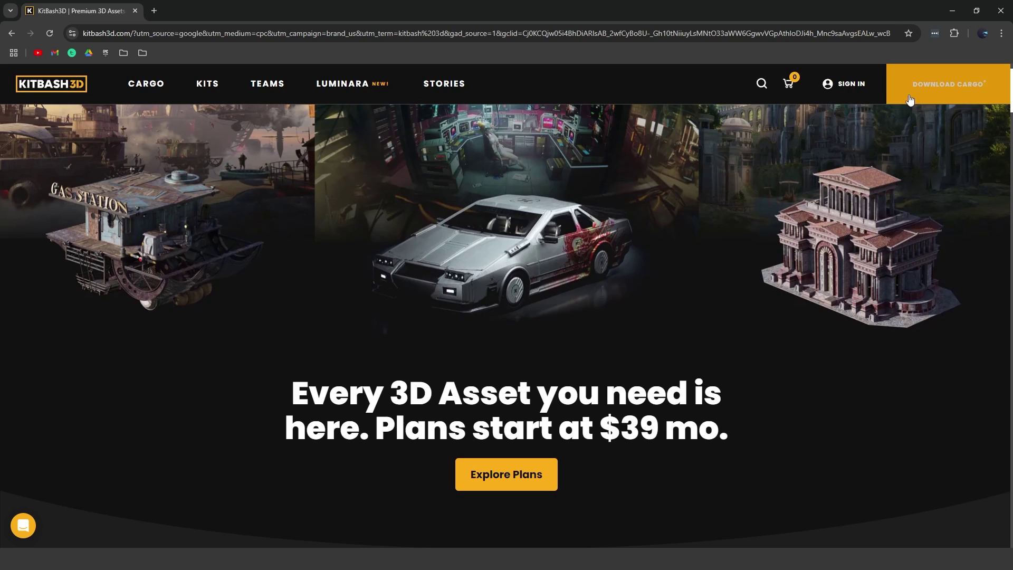
pyautogui.click(846, 83)
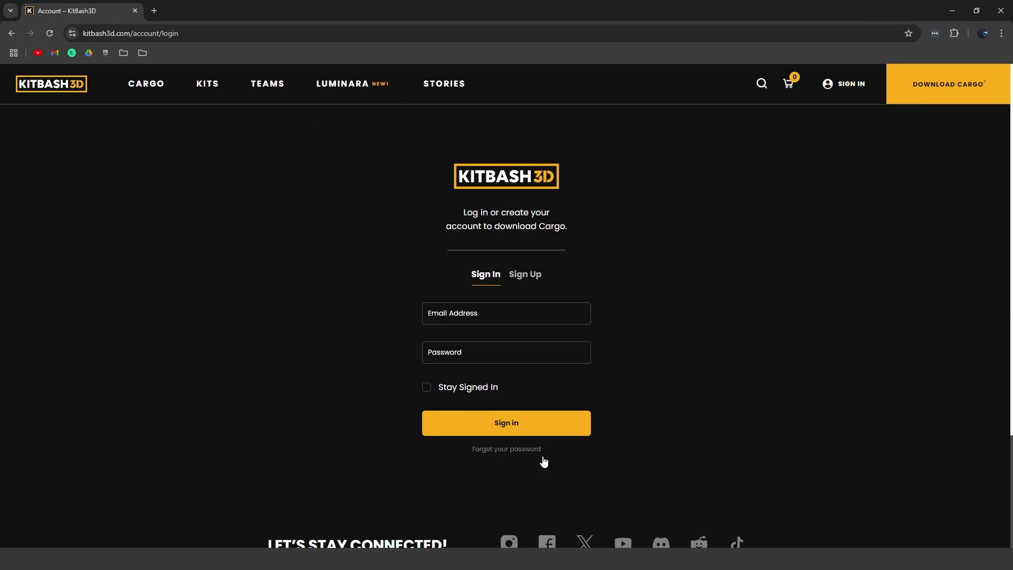
pyautogui.click(525, 274)
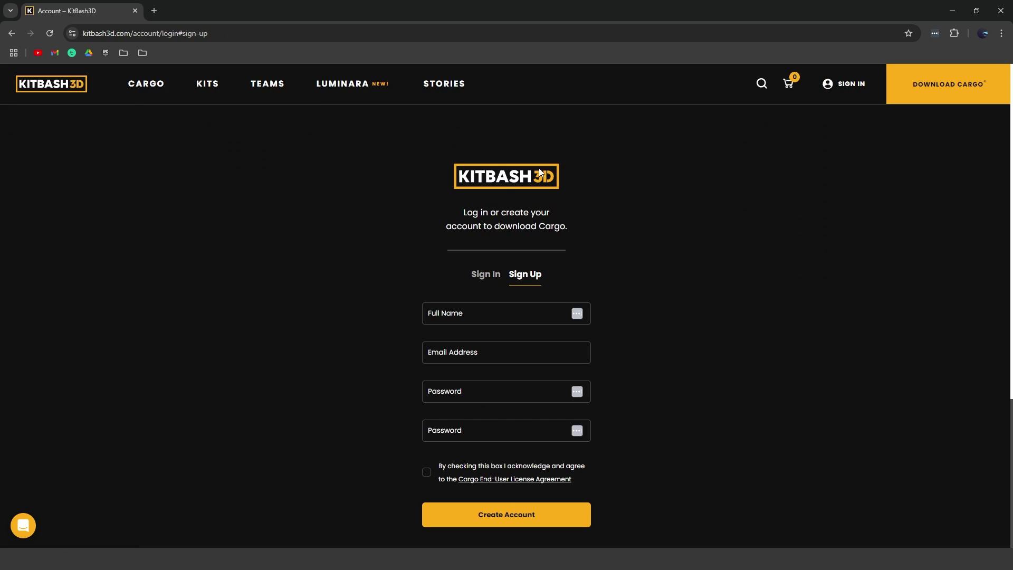
# Download the Cargo app for Windows from the Cargo download page.
pyautogui.click(943, 89)
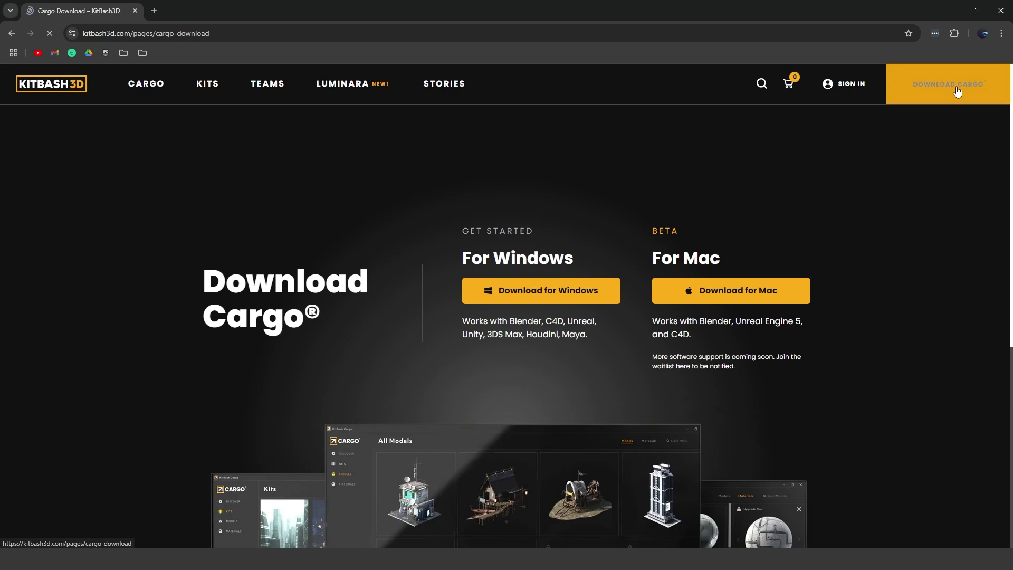
pyautogui.scroll(-2, 832, 198)
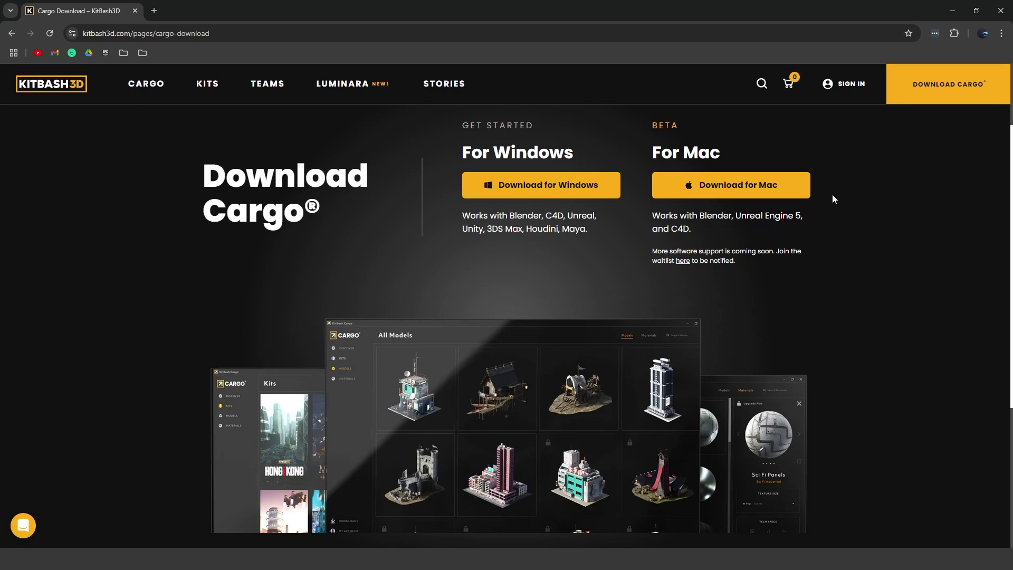
pyautogui.scroll(-2, 822, 211)
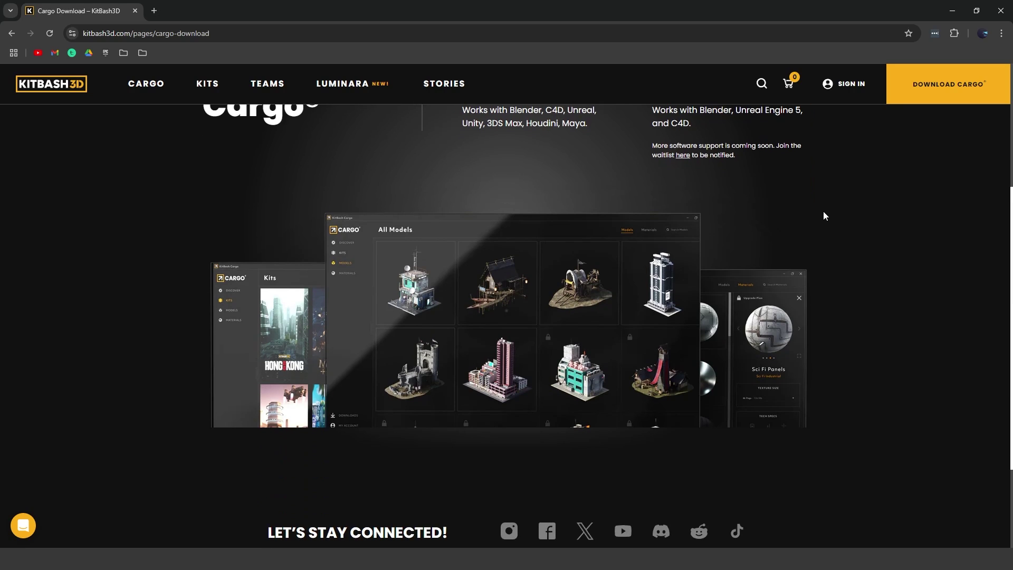
pyautogui.scroll(2, 825, 212)
pyautogui.scroll(-2, 844, 229)
pyautogui.scroll(2, 563, 340)
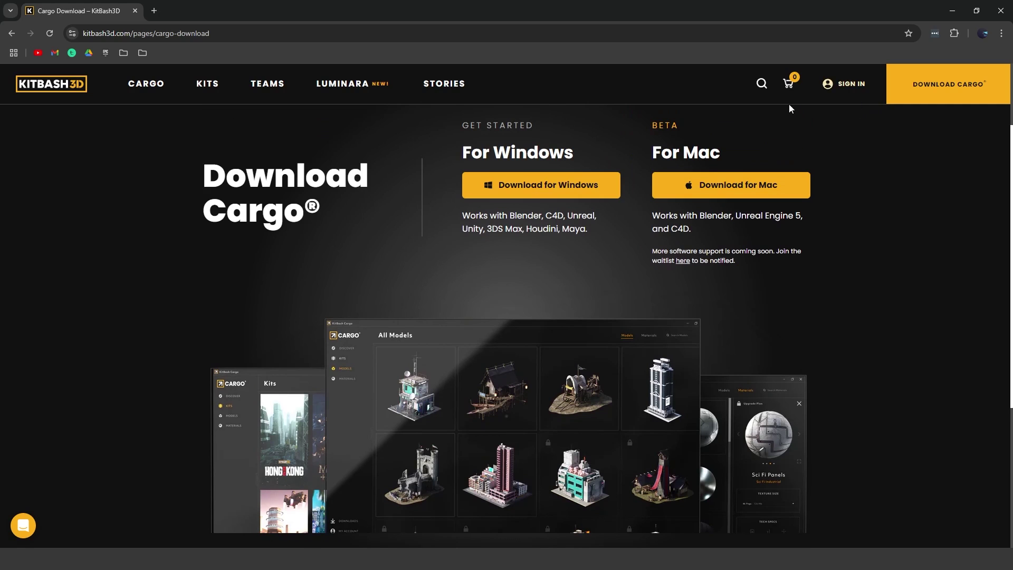
pyautogui.click(499, 190)
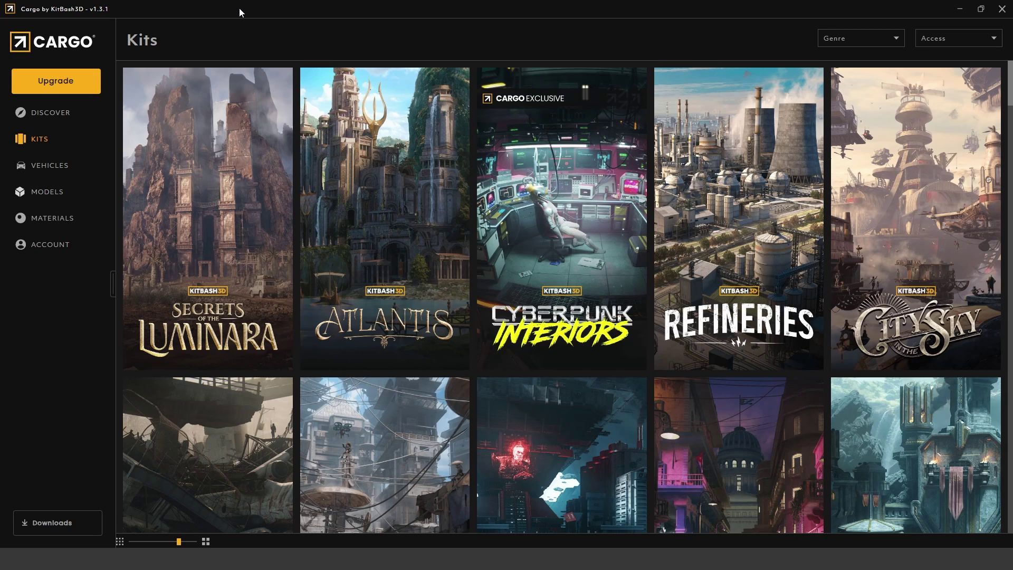
# Filter Cargo's Models library to Free access only and browse the free models.
pyautogui.scroll(-5, 400, 150)
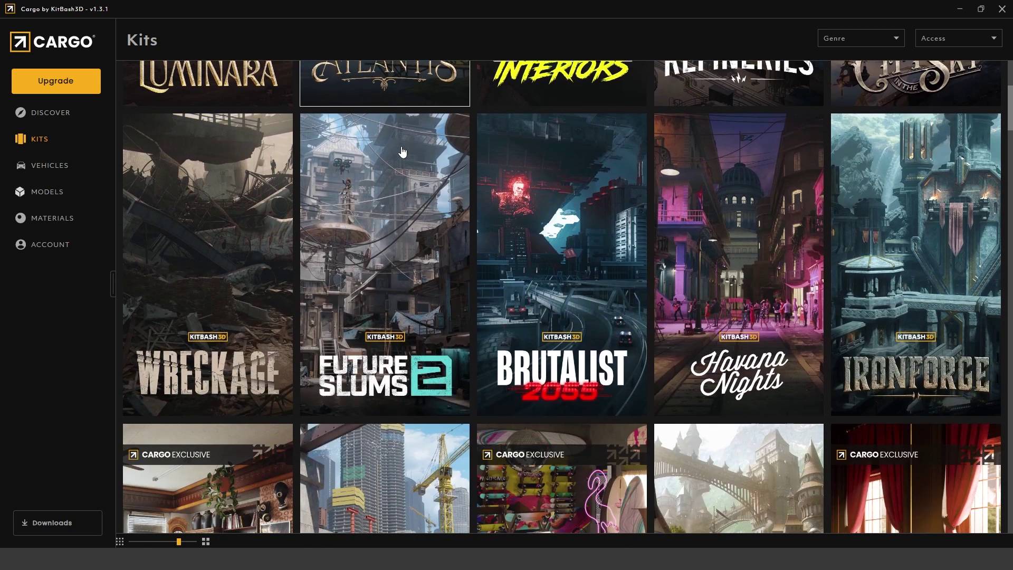
pyautogui.scroll(5, 399, 150)
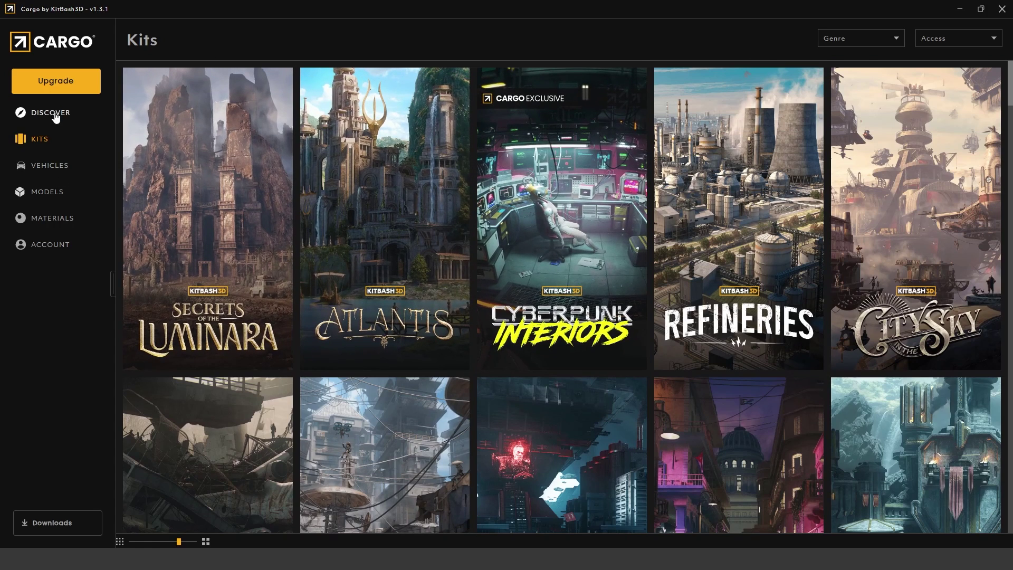
pyautogui.click(55, 201)
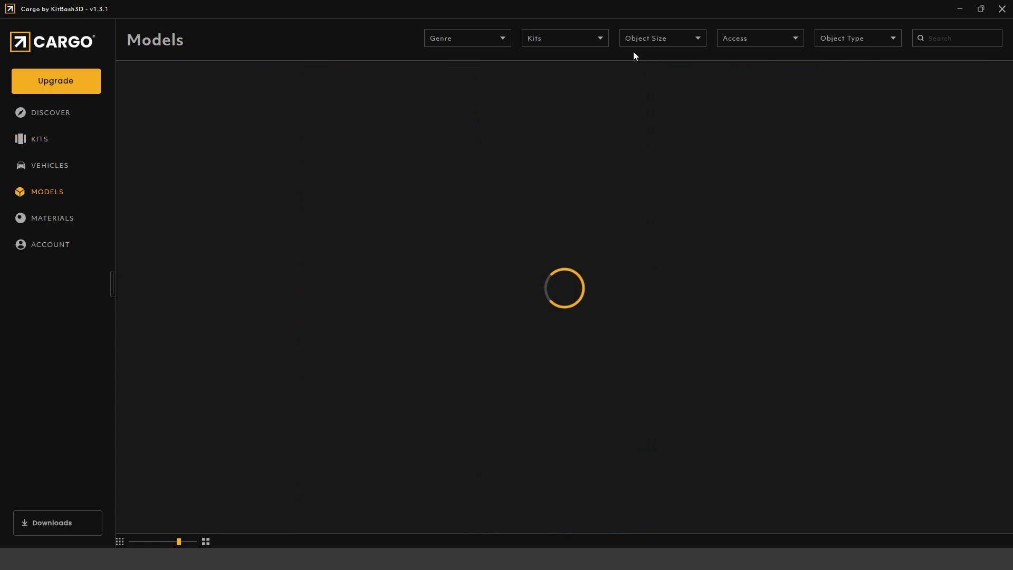
pyautogui.click(737, 39)
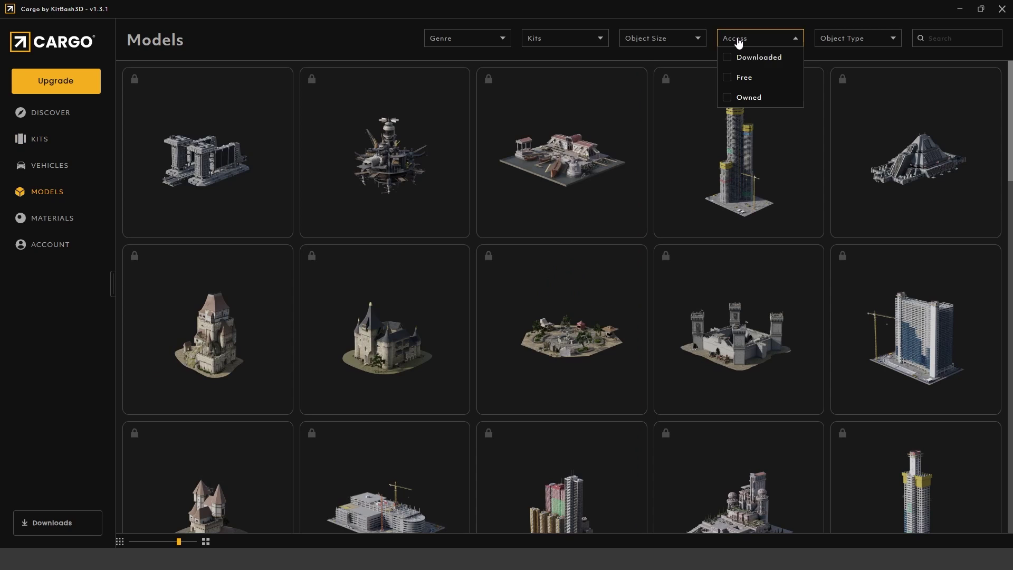
pyautogui.click(740, 79)
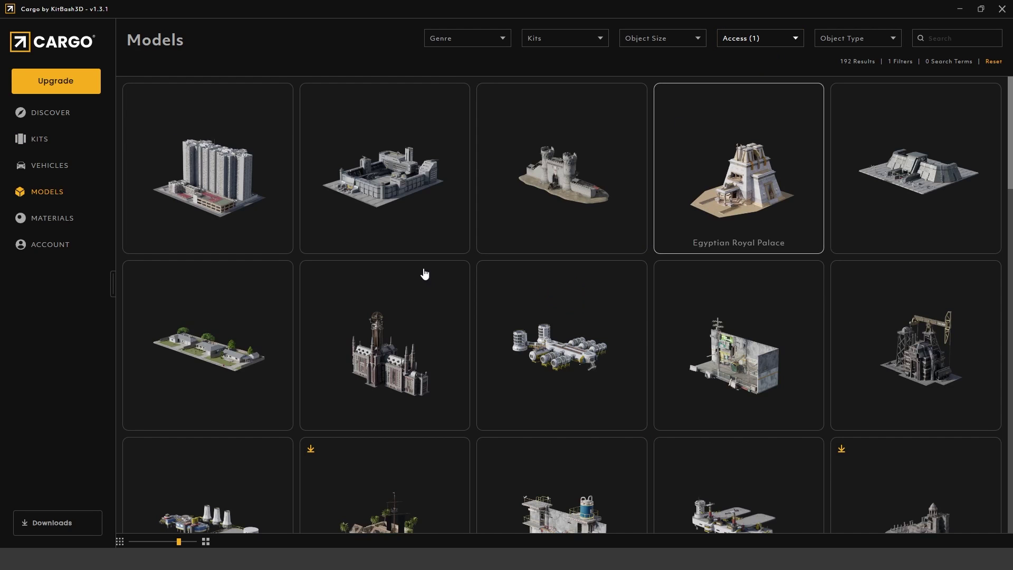
pyautogui.scroll(-9, 680, 248)
pyautogui.scroll(-4, 667, 237)
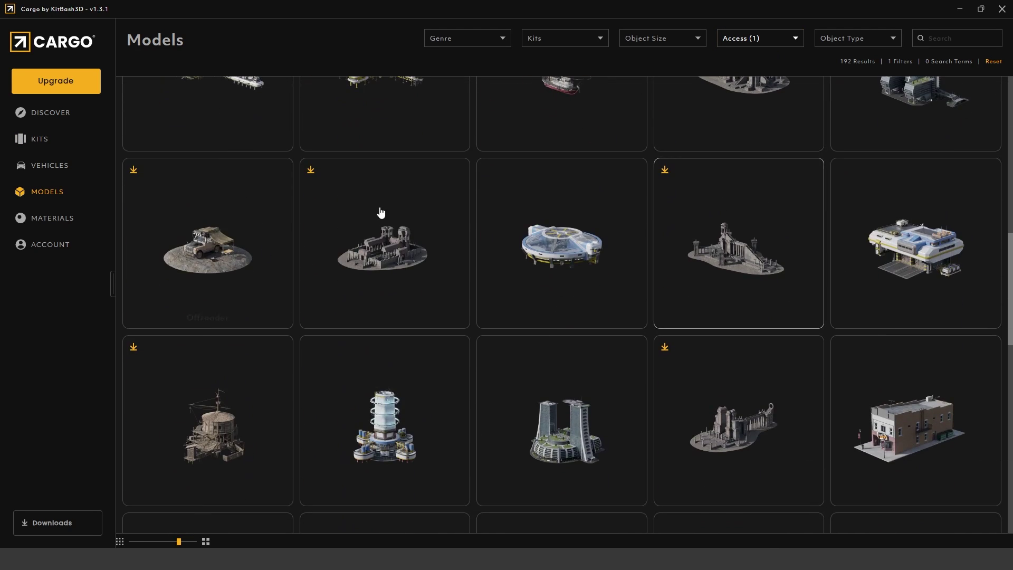
pyautogui.scroll(5, 603, 298)
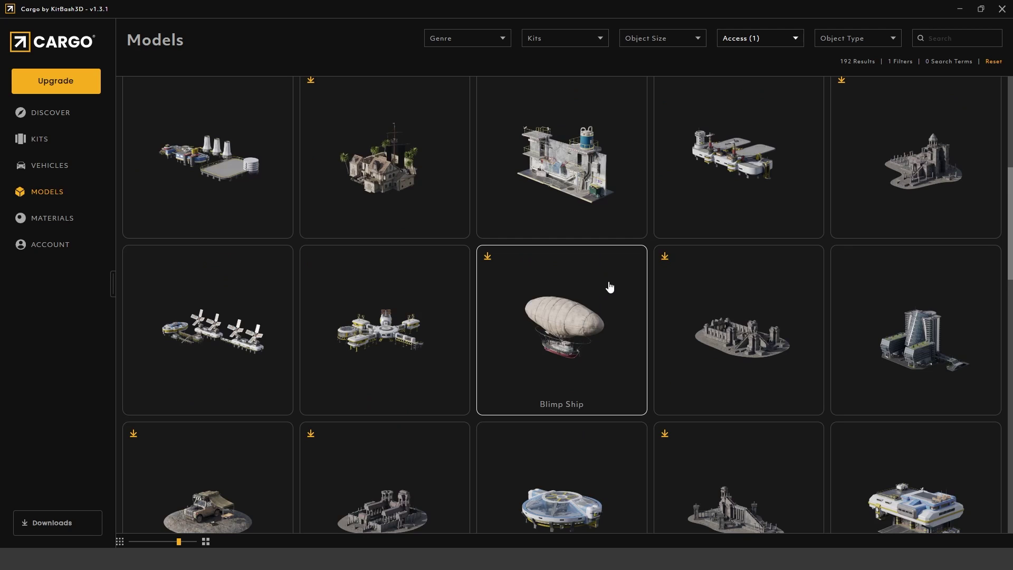
pyautogui.click(36, 146)
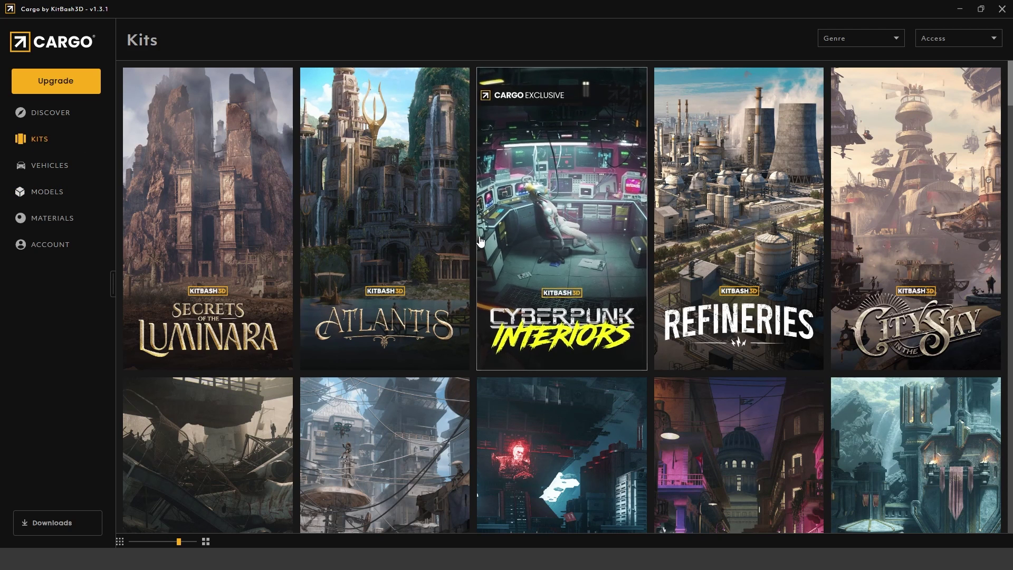
pyautogui.scroll(-4, 685, 246)
pyautogui.scroll(4, 685, 246)
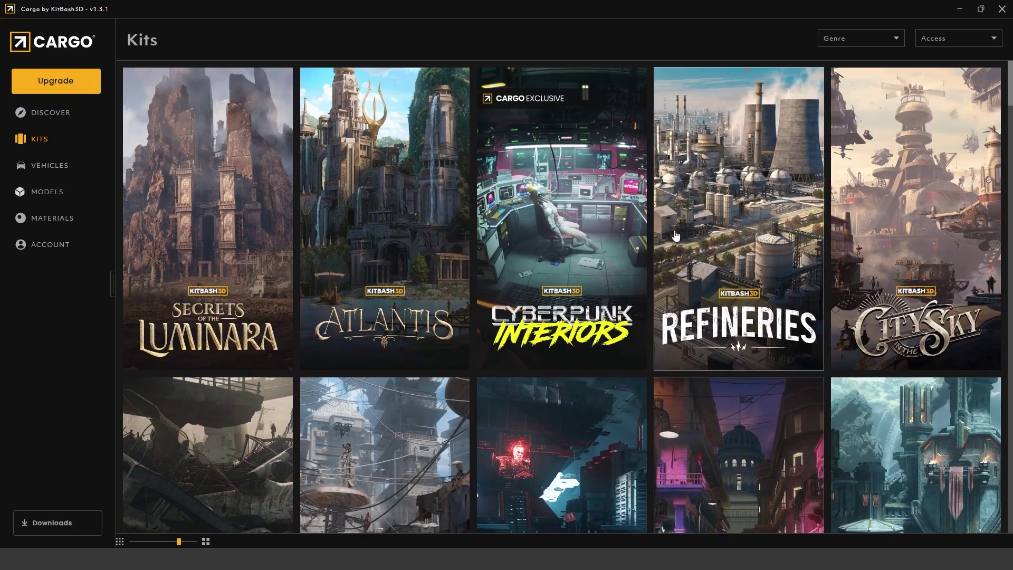
pyautogui.scroll(-17, 237, 222)
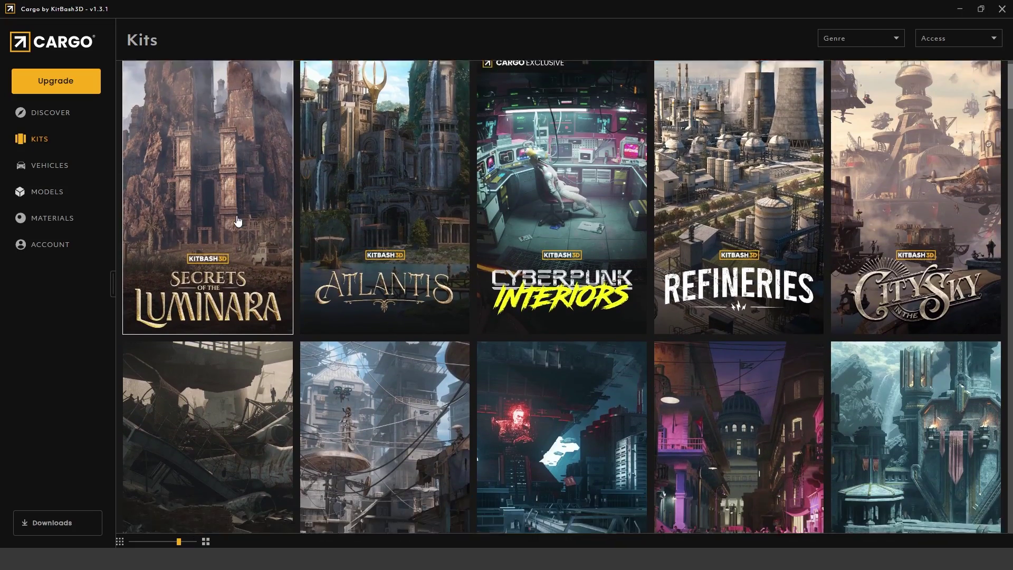
pyautogui.scroll(-10, 425, 194)
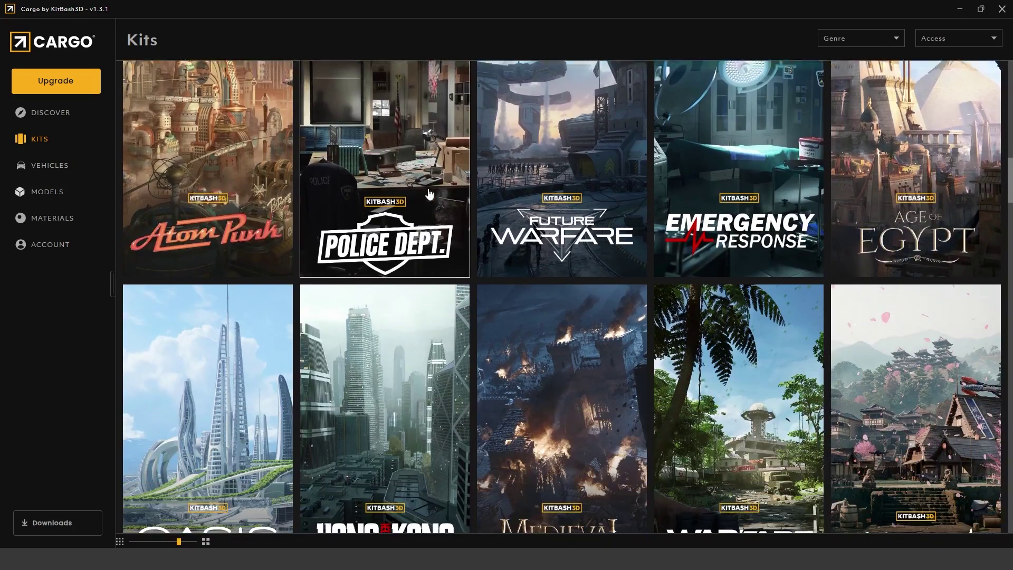
pyautogui.scroll(-1, 446, 232)
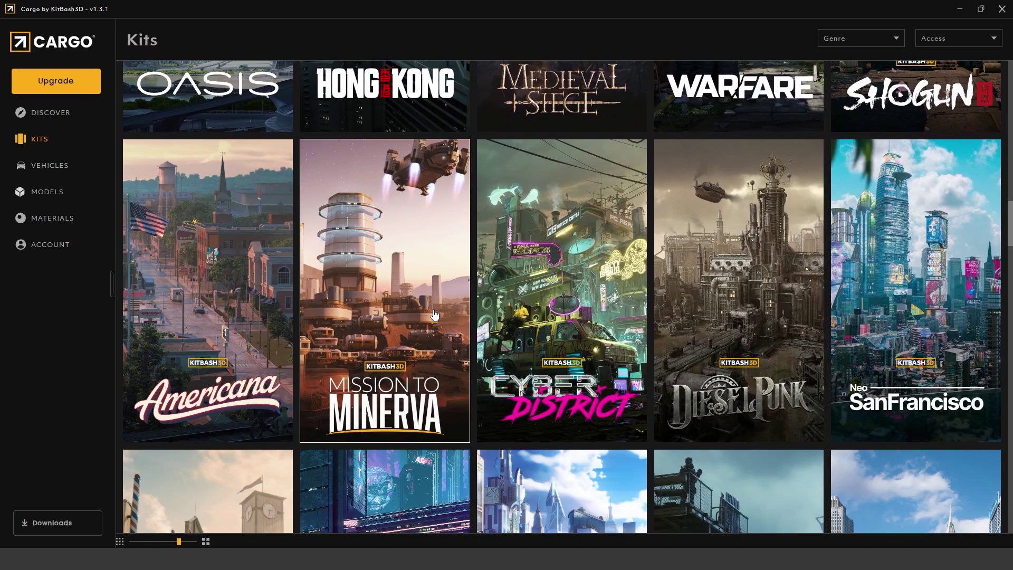
pyautogui.scroll(20, 227, 254)
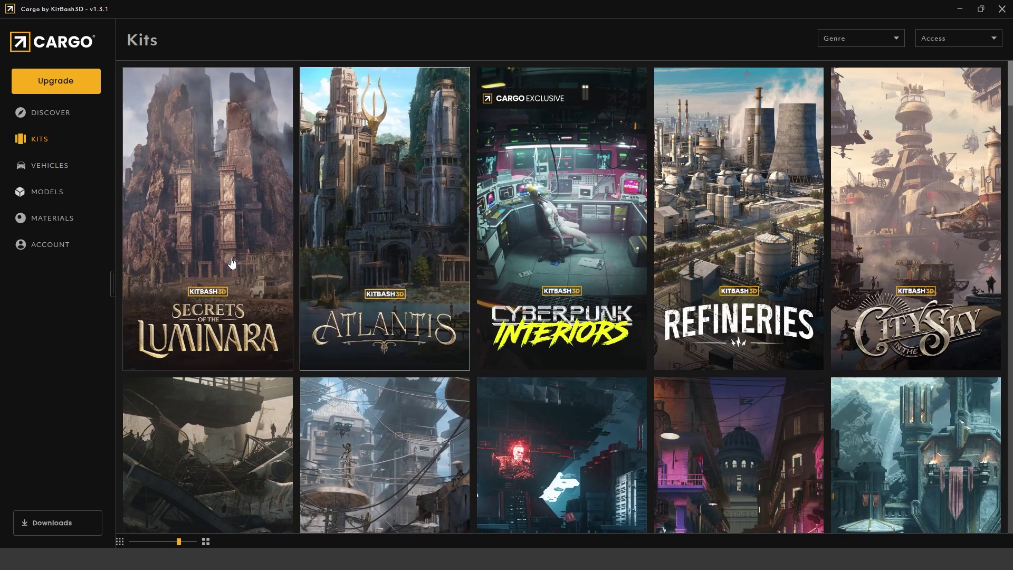
# View Sanctuary's End details in the Secrets Of The Luminara kit, then minimize Cargo.
pyautogui.click(228, 186)
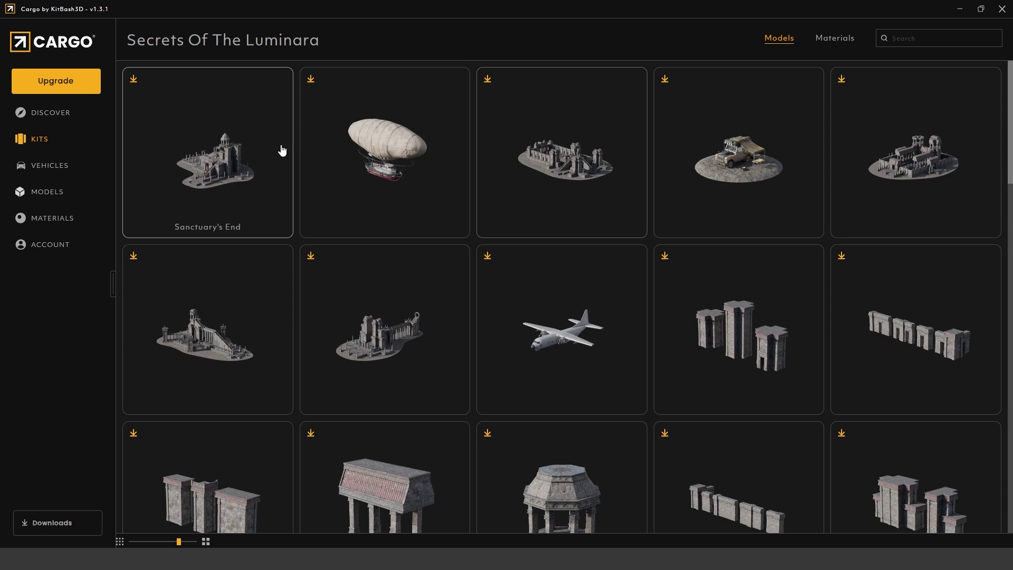
pyautogui.scroll(-4, 755, 211)
pyautogui.scroll(4, 437, 140)
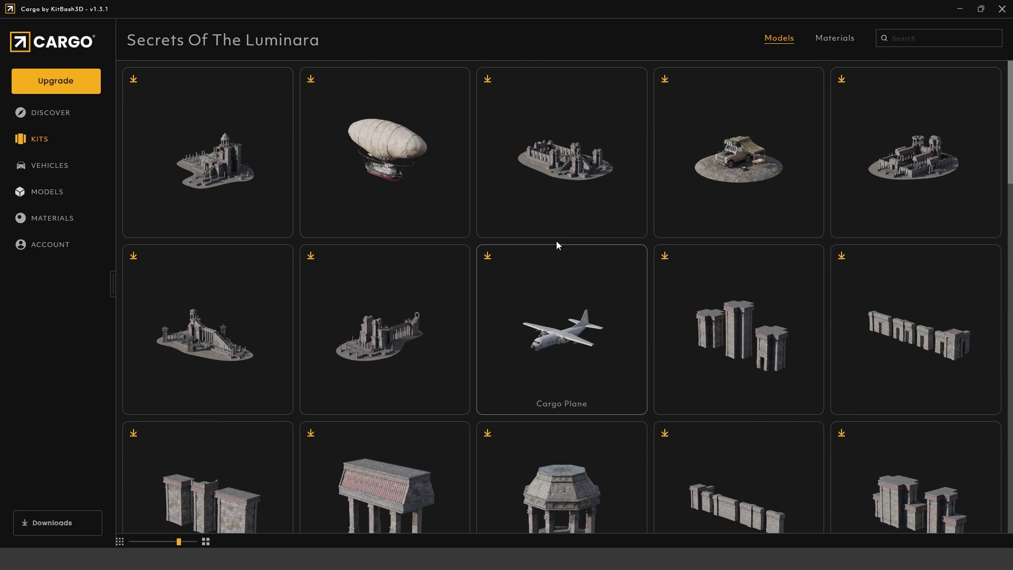
pyautogui.click(245, 153)
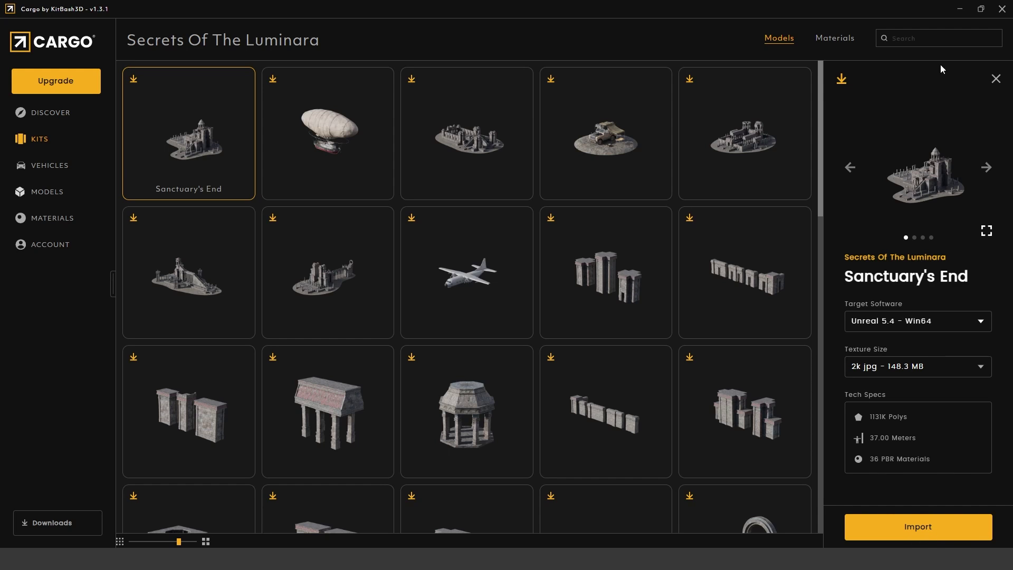
pyautogui.click(960, 9)
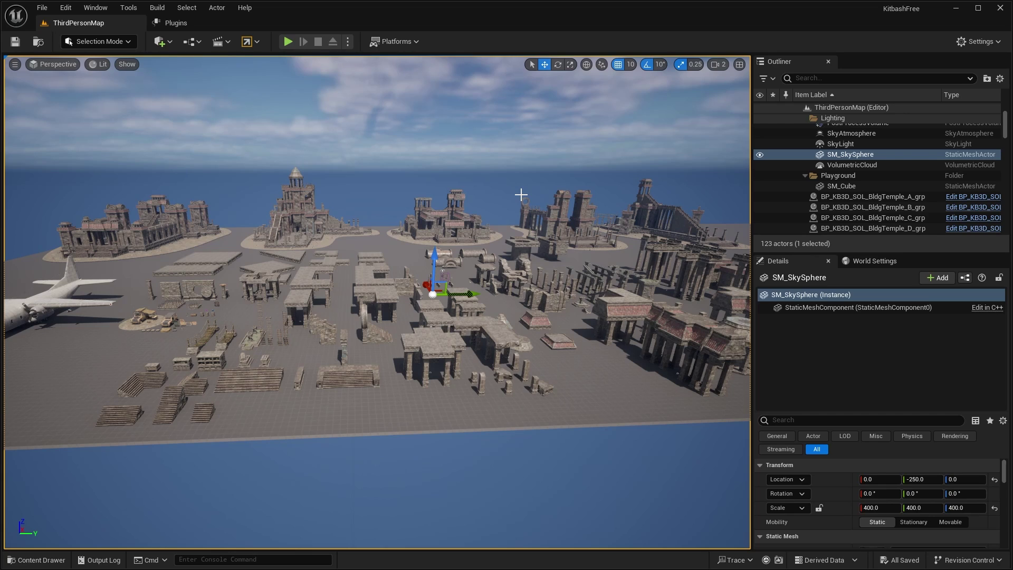
# Turn the view and fly past the cargo plane toward the blimp and boats.
pyautogui.moveTo(562, 198); pyautogui.dragTo(427, 201, button='right')
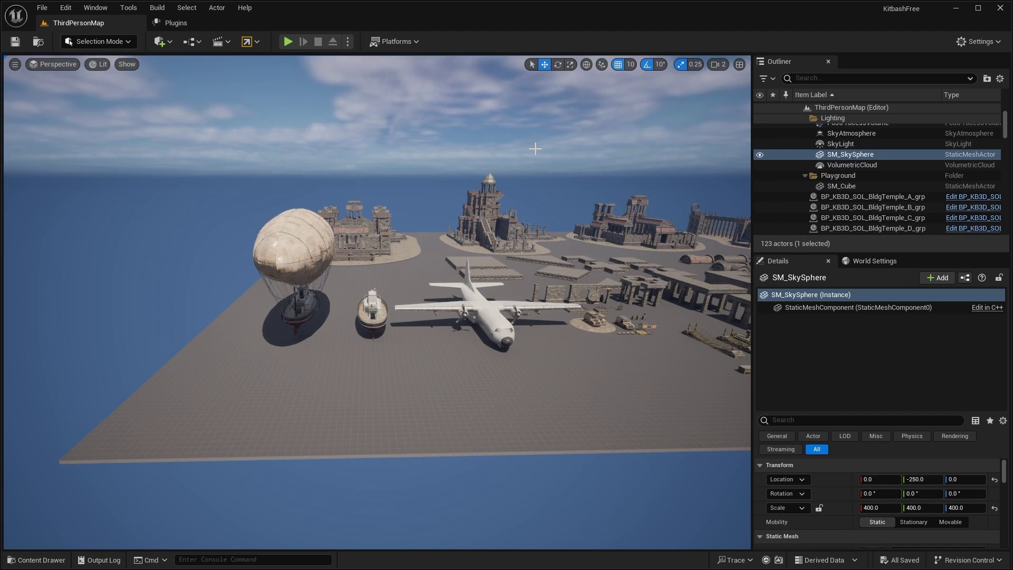
pyautogui.scroll(6, 534, 148)
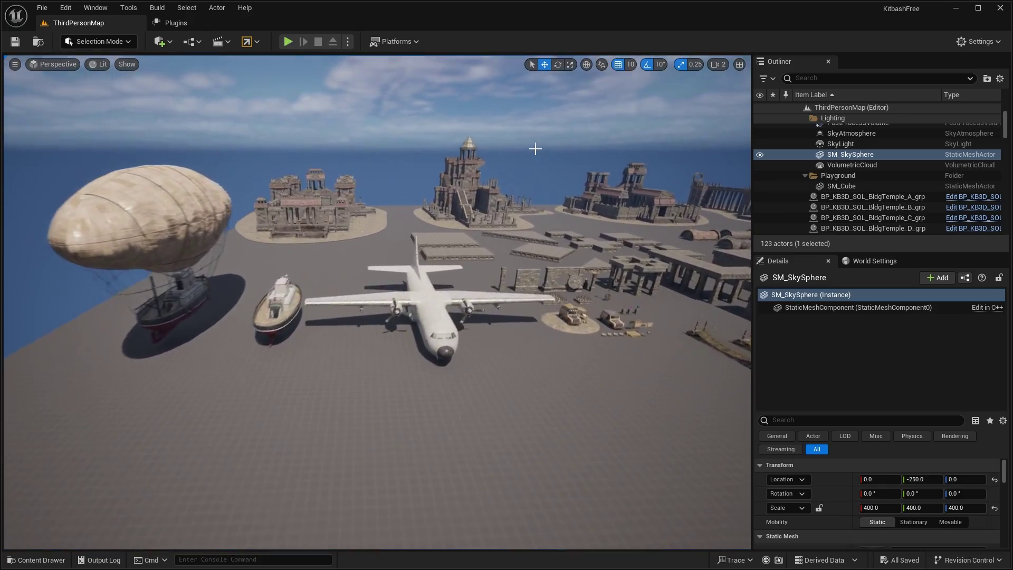
pyautogui.press('Up')
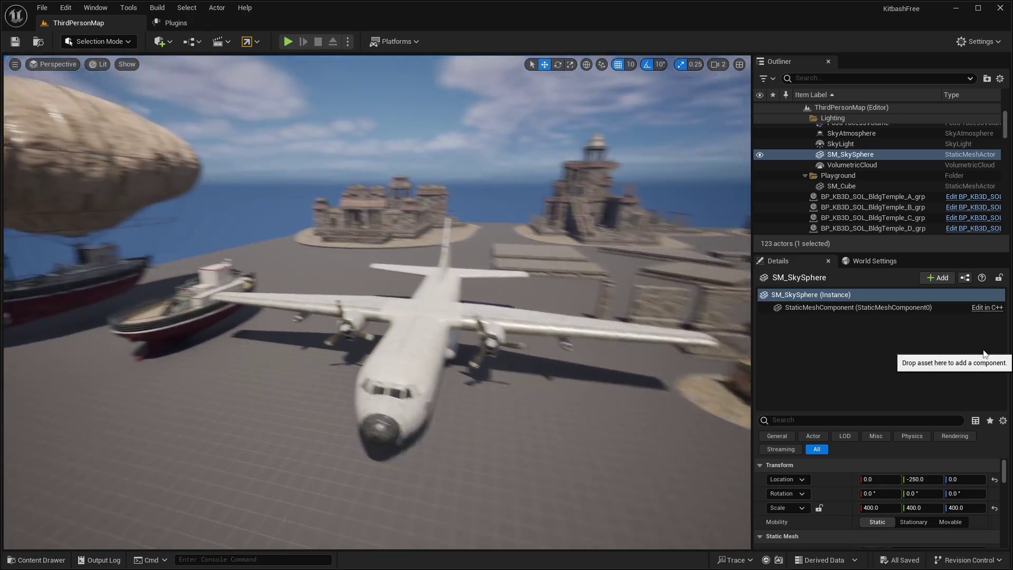
pyautogui.press('Left')
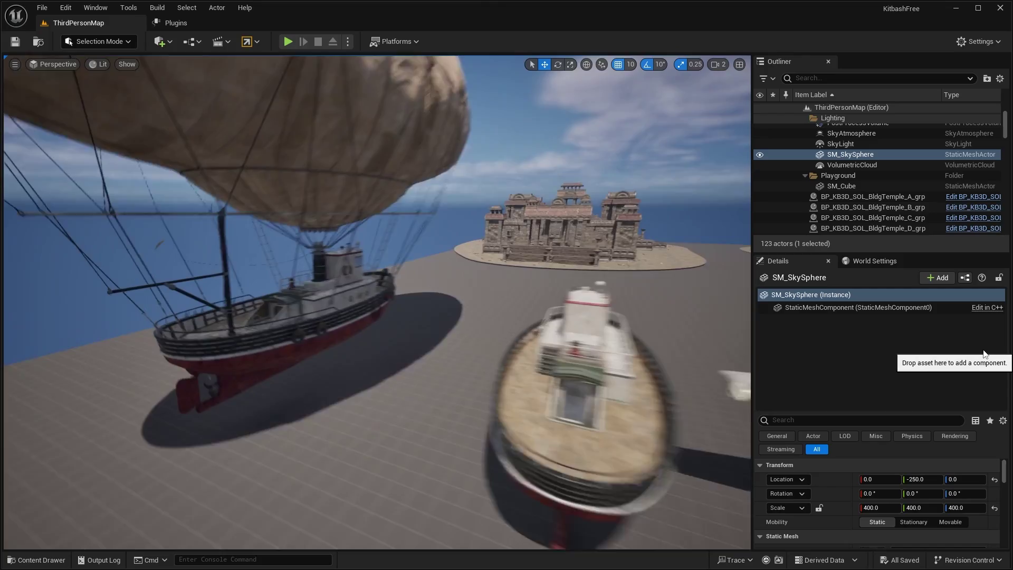
pyautogui.press('Up')
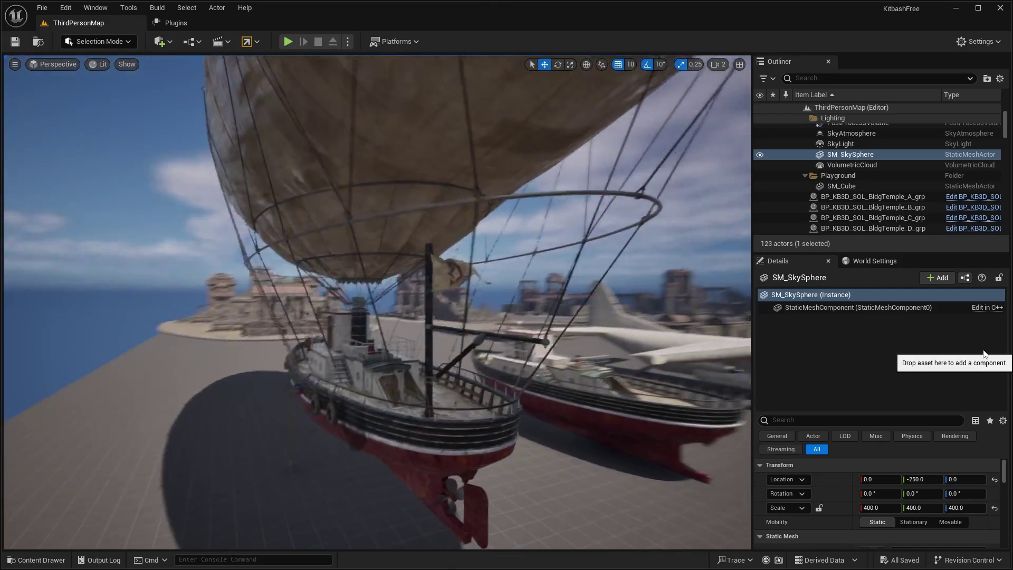
# Fly back to swing around to a side view of the blimp.
pyautogui.press('Down')
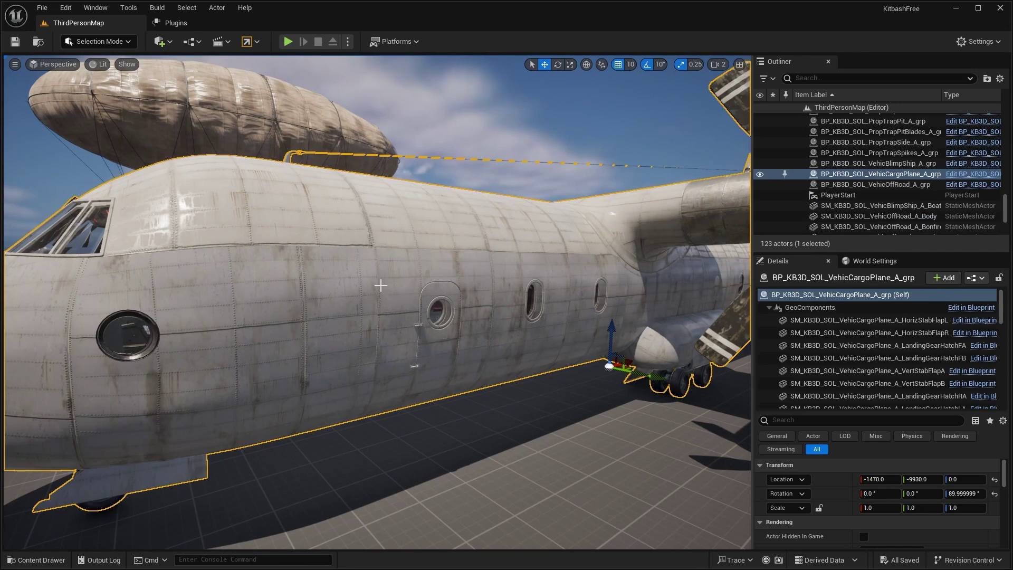
# Select the plane's landing gear hatch, right engine rotor and cockpit lever components.
pyautogui.scroll(-3, 876, 371)
pyautogui.click(881, 366)
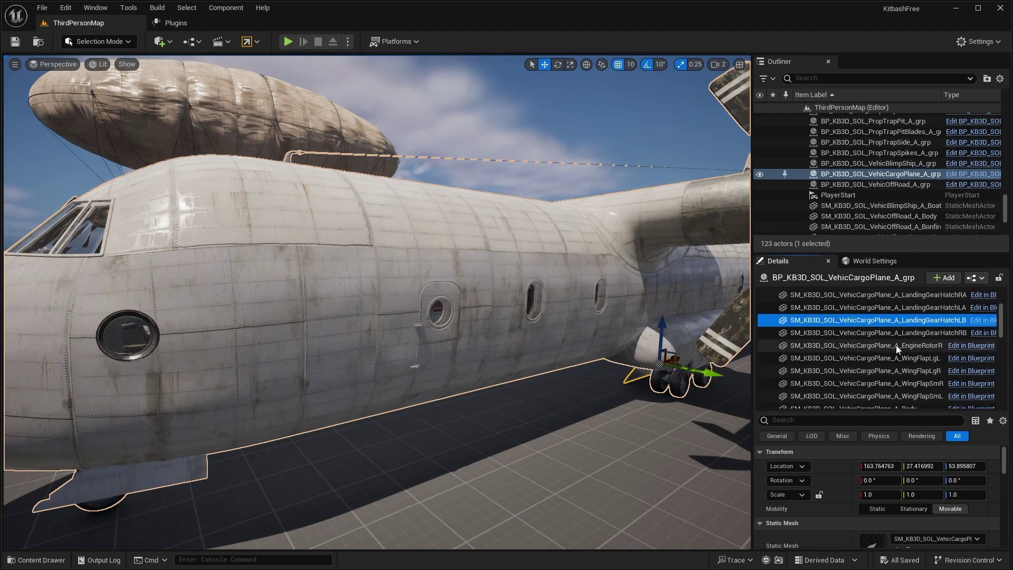
pyautogui.click(896, 345)
pyautogui.scroll(-2, 844, 316)
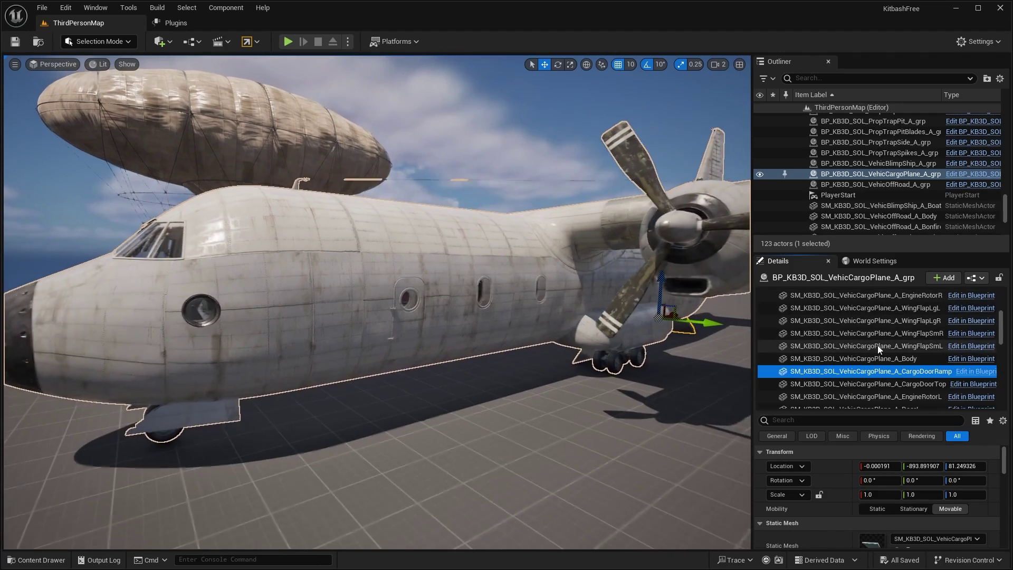
pyautogui.scroll(-2, 876, 354)
pyautogui.click(895, 374)
pyautogui.scroll(-2, 899, 376)
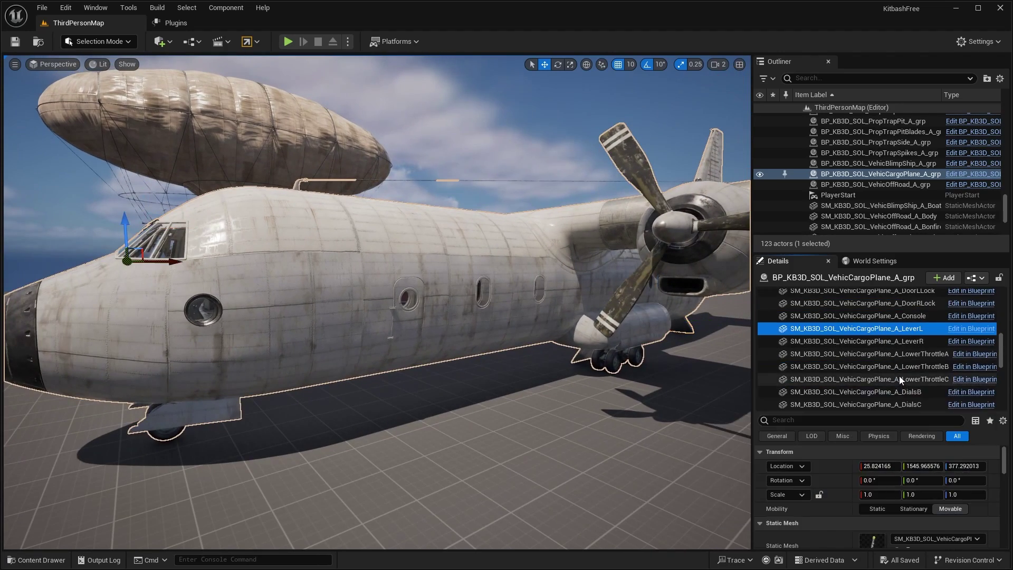
pyautogui.scroll(3, 902, 385)
# Focus the plane's left door, rotate it on its hinge, then deselect it.
pyautogui.click(907, 369)
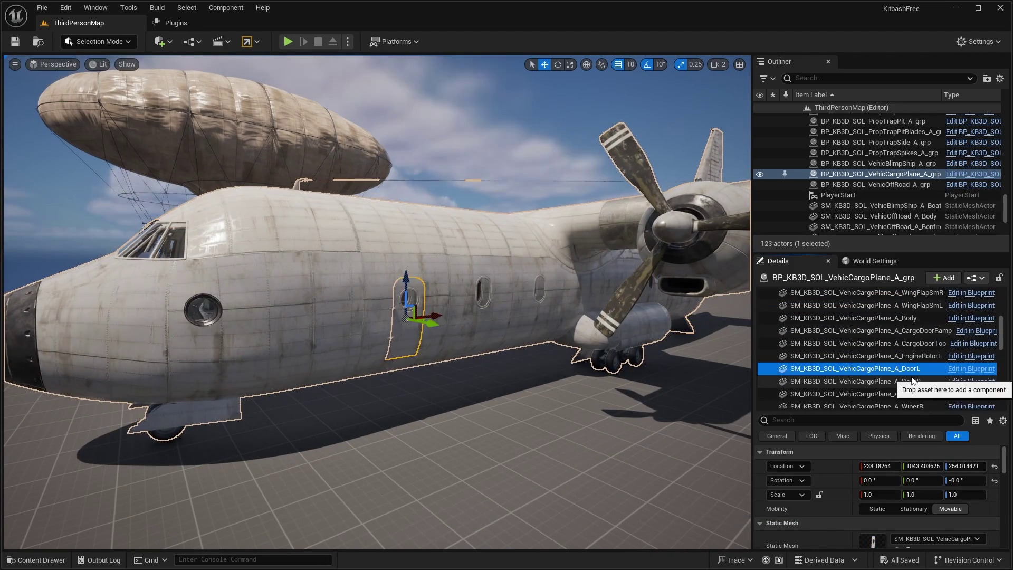
pyautogui.press('f')
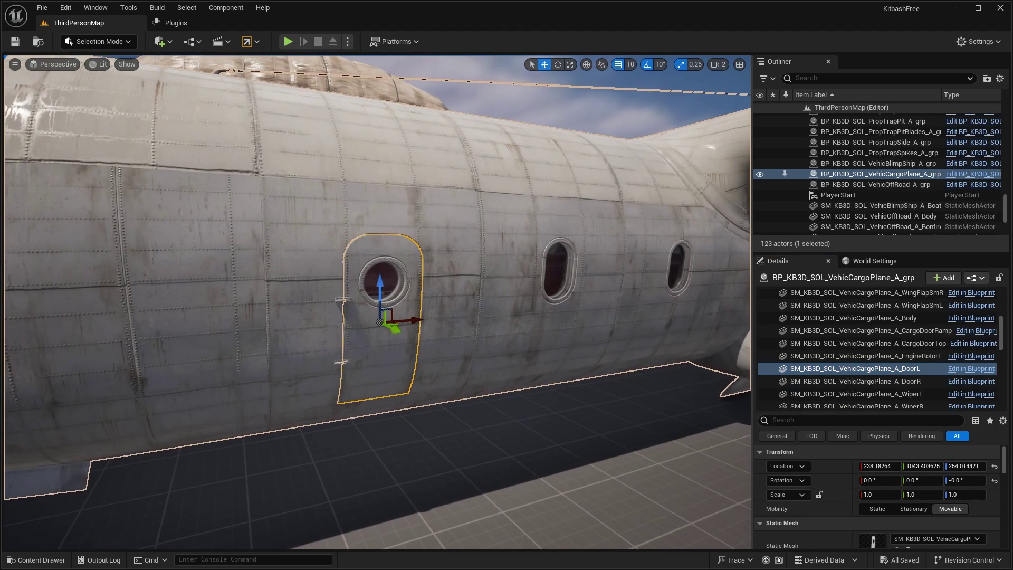
pyautogui.press('e')
pyautogui.moveTo(438, 340); pyautogui.dragTo(471, 324)
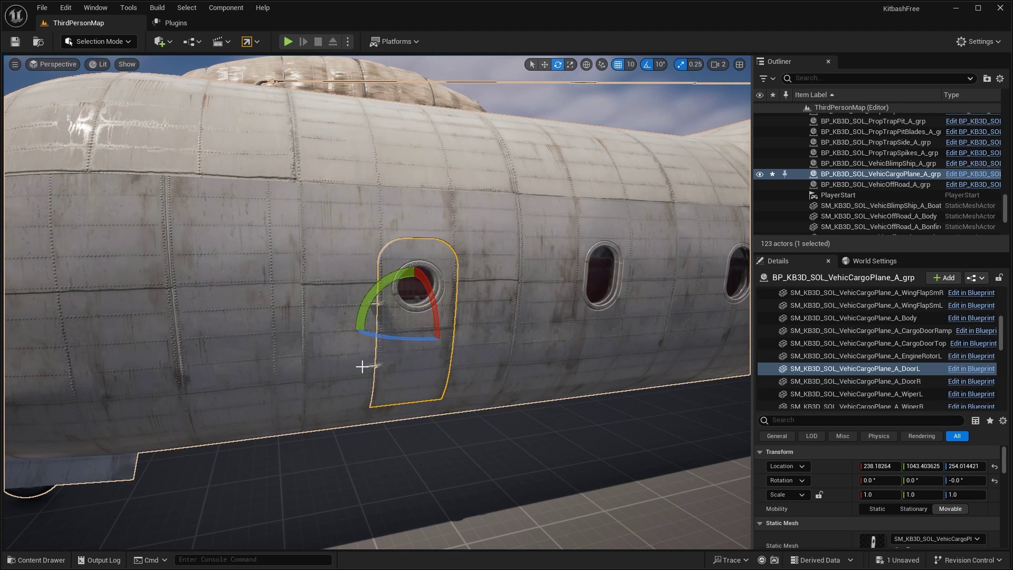
pyautogui.moveTo(401, 336); pyautogui.dragTo(402, 335)
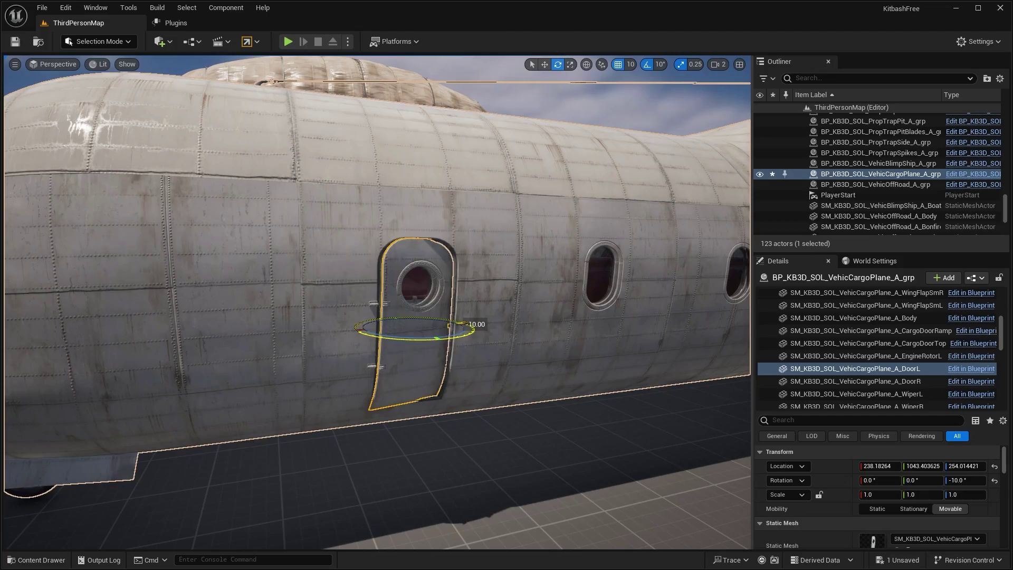
pyautogui.moveTo(457, 313); pyautogui.dragTo(573, 233, button='right')
pyautogui.click(573, 233)
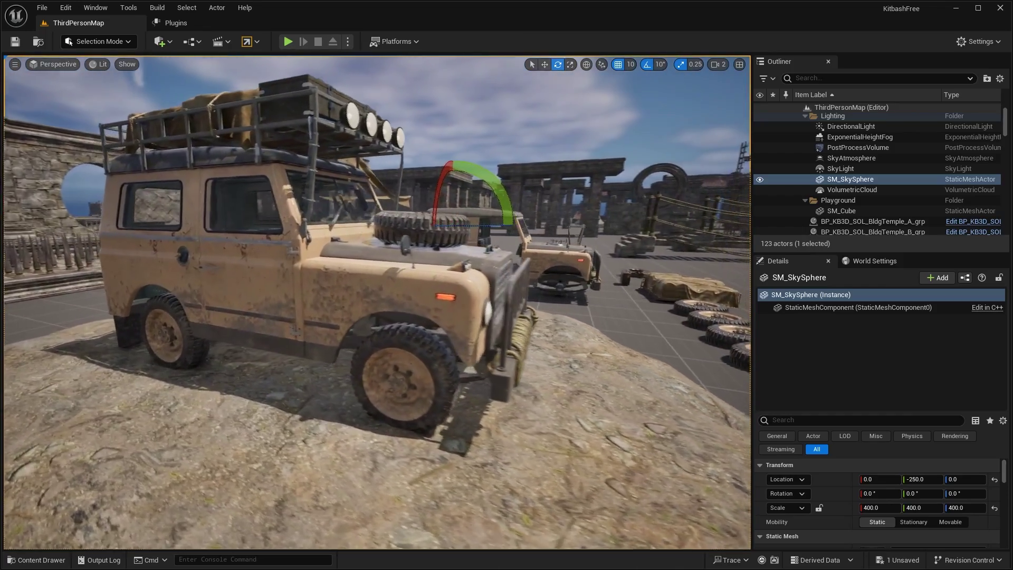
# Circle the camera closer to the front of the jeep.
pyautogui.moveTo(573, 232); pyautogui.dragTo(573, 233, button='right')
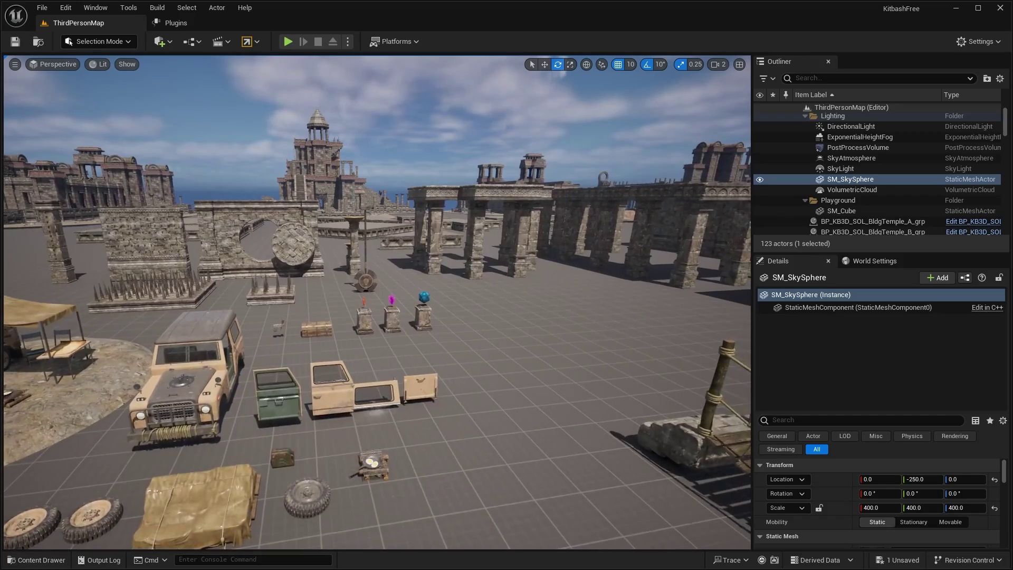
# Fly forward to centre the rope bridges between the temple towers.
pyautogui.moveTo(376, 303); pyautogui.dragTo(422, 302, button='right')
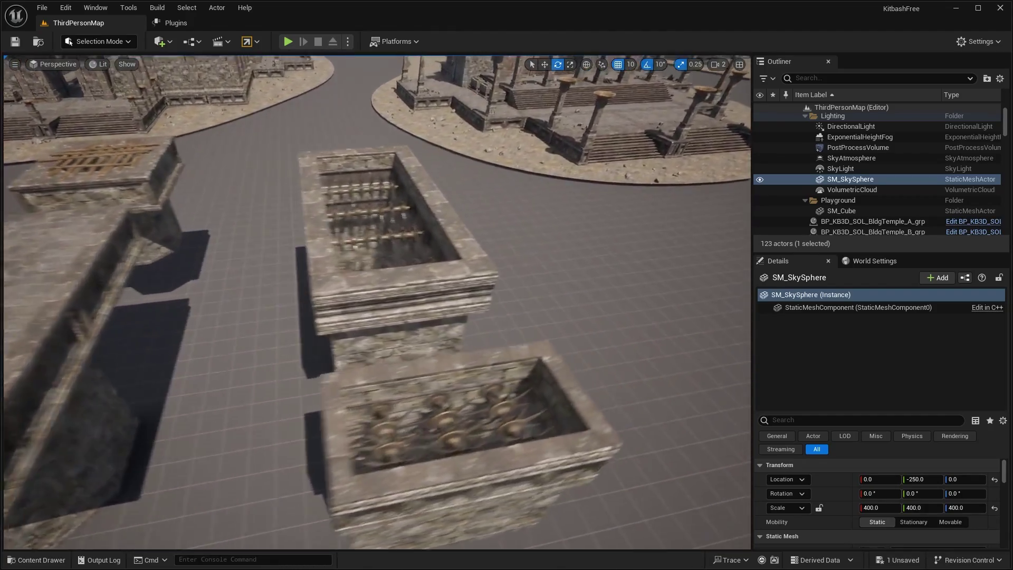
# Fly the view forward over the spiked stone box.
pyautogui.moveTo(377, 302); pyautogui.dragTo(391, 263, button='right')
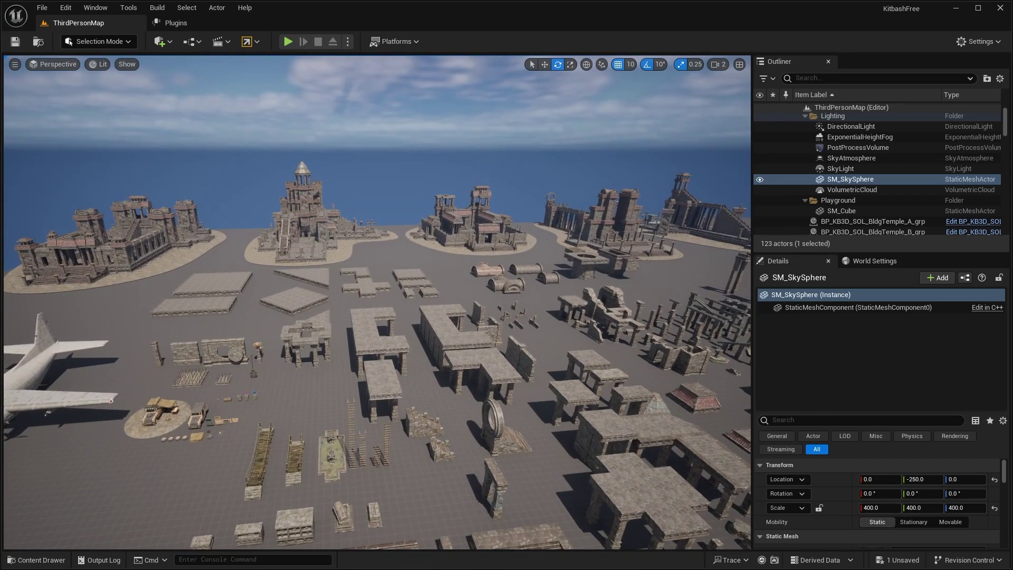